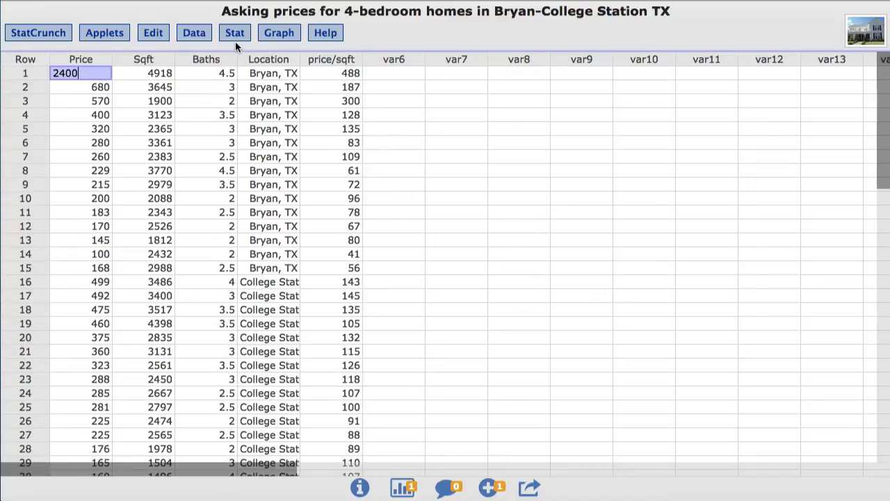
- Start a Two Sample T with Data on Sqft for both samples, sample 1 where Location="Bryan, TX"
{"action": "left_click", "coordinate": [236, 36]}
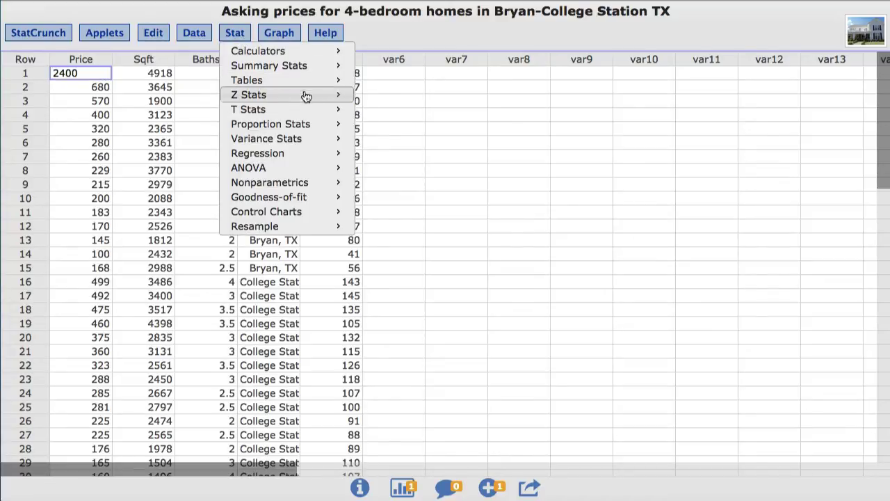
{"action": "mouse_move", "coordinate": [248, 109]}
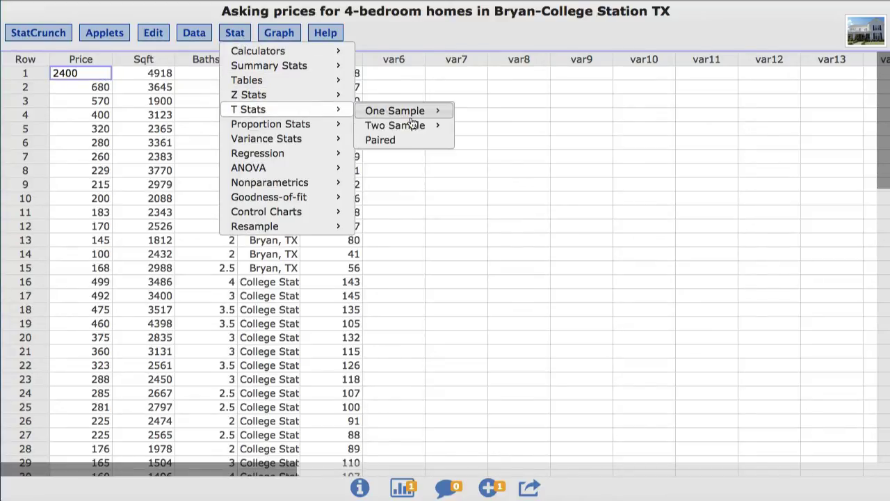
{"action": "mouse_move", "coordinate": [395, 125]}
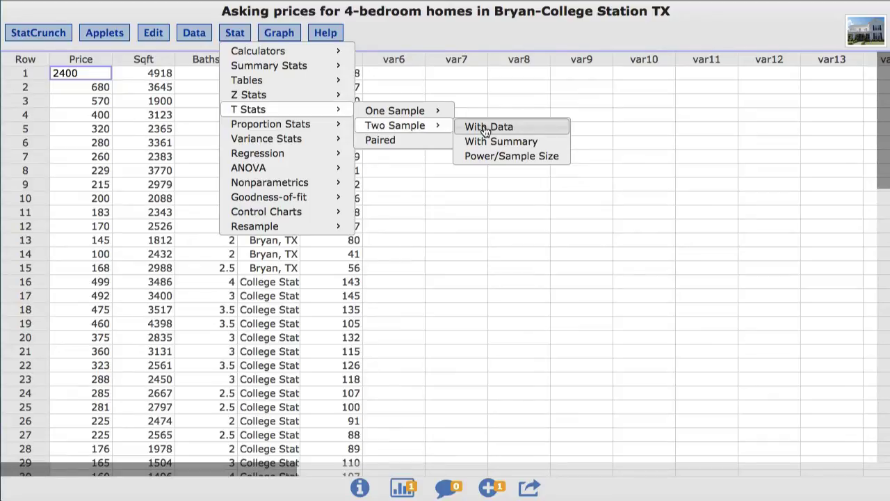
{"action": "left_click", "coordinate": [486, 129]}
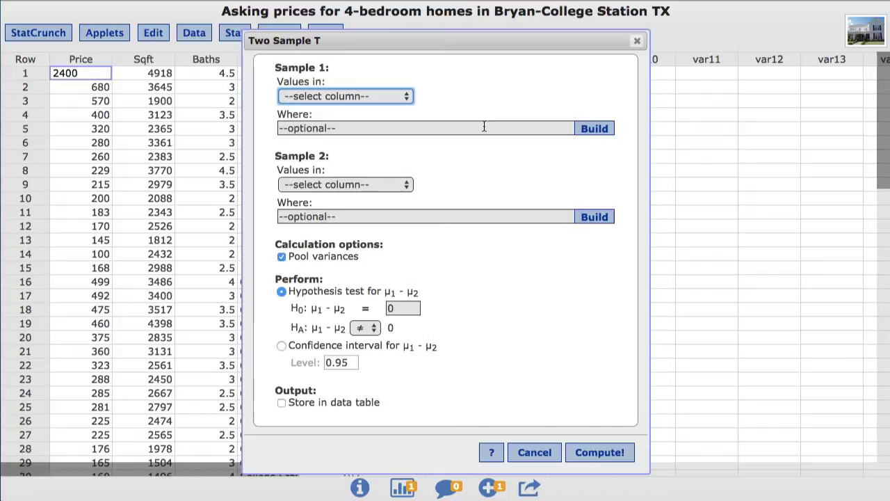
{"action": "left_click", "coordinate": [407, 96]}
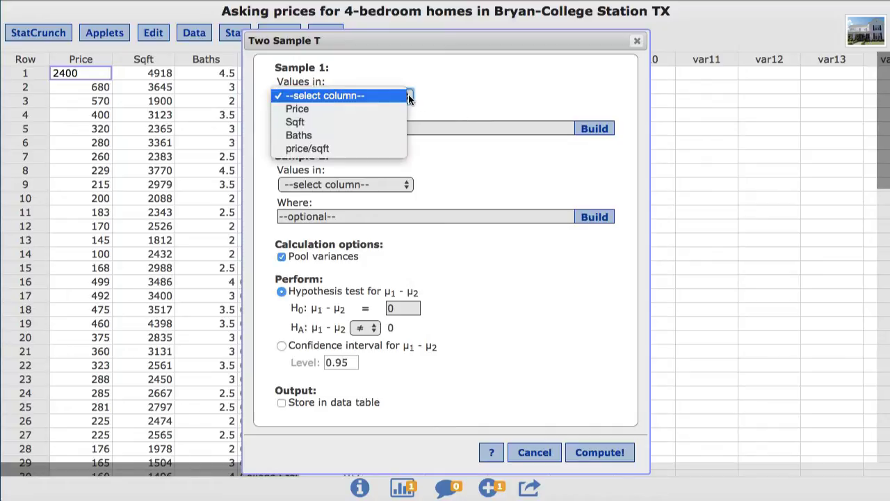
{"action": "left_click", "coordinate": [374, 121]}
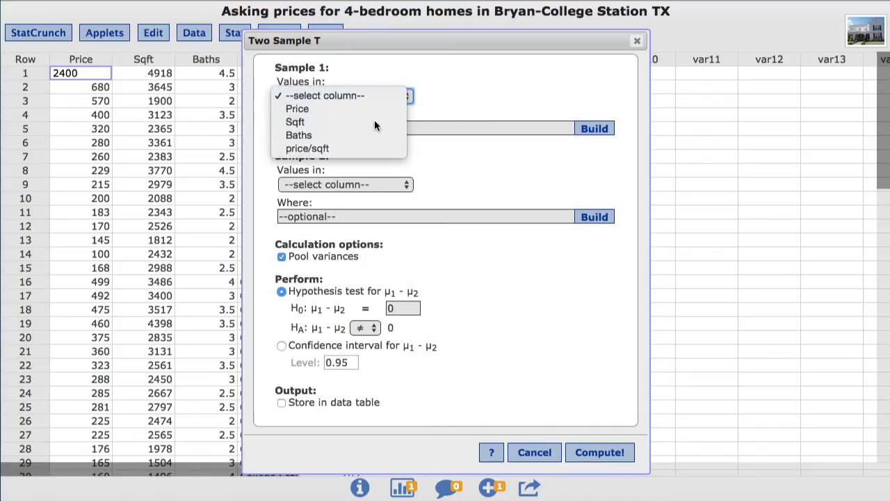
{"action": "left_click", "coordinate": [368, 184]}
{"action": "left_click", "coordinate": [354, 213]}
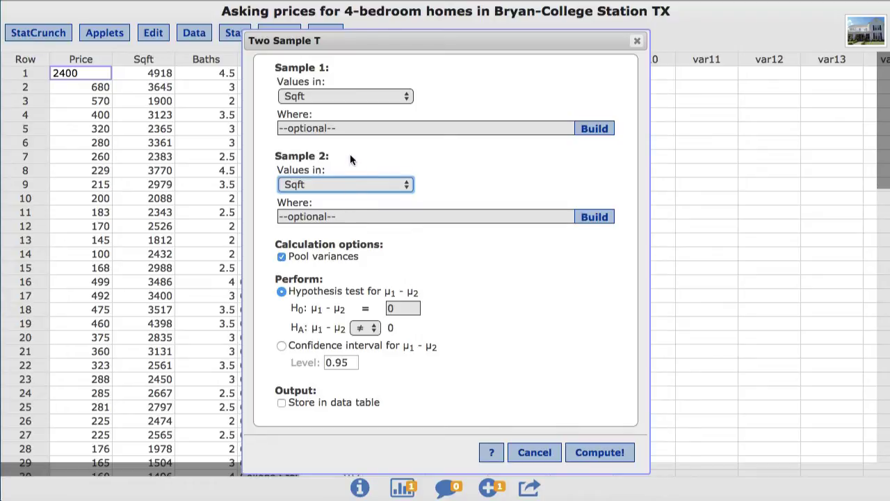
{"action": "left_click", "coordinate": [344, 127]}
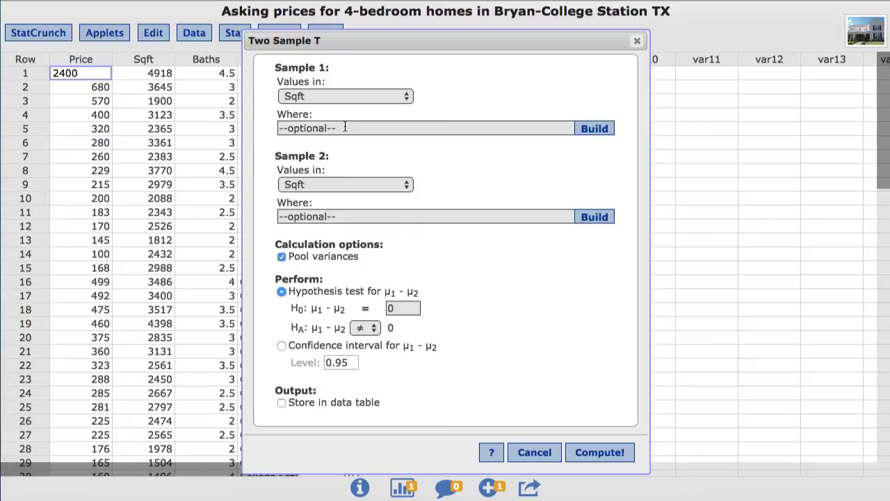
{"action": "type", "text": "Locat"}
{"action": "type", "text": "ion=\""}
{"action": "type", "text": "Bryan,"}
{"action": "type", "text": " TX\""}
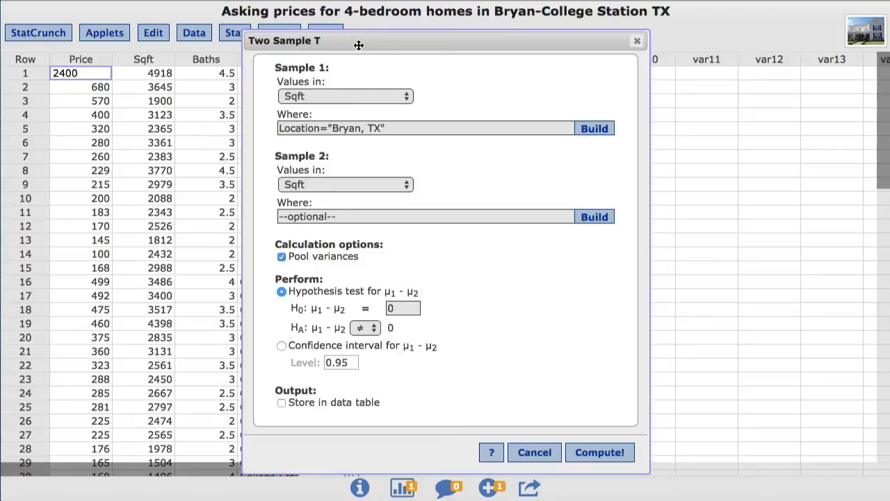
- Enter the sample 2 Where condition Location="College Station, TX", fixing a typo
{"action": "mouse_move", "coordinate": [358, 45]}
{"action": "left_mouse_down"}
{"action": "mouse_move", "coordinate": [446, 35]}
{"action": "mouse_move", "coordinate": [434, 33]}
{"action": "left_mouse_up"}
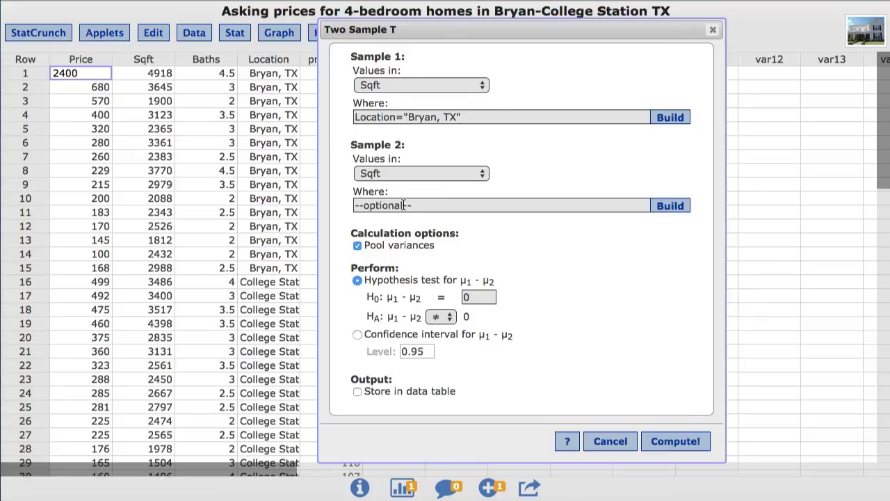
{"action": "type", "text": "Loca"}
{"action": "type", "text": "tion=\""}
{"action": "type", "text": "Colleg"}
{"action": "key", "text": "BackSpace"}
{"action": "type", "text": "eg"}
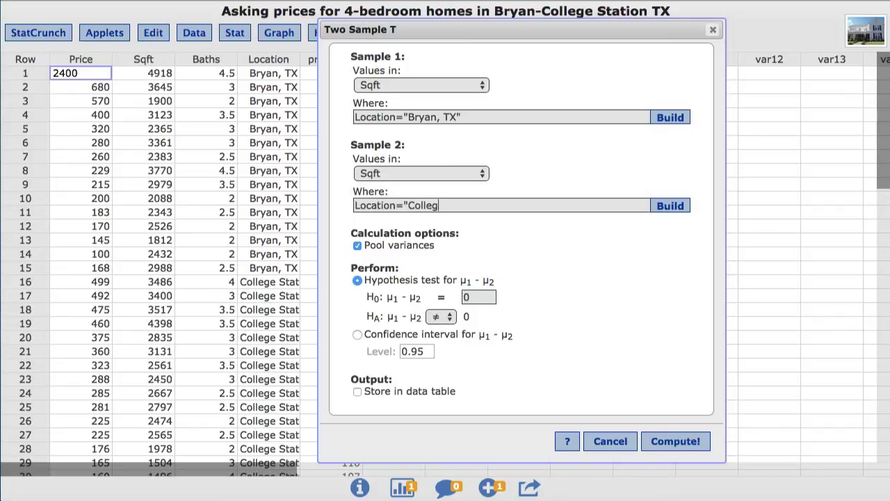
{"action": "type", "text": "e Station"}
{"action": "type", "text": ", TX\""}
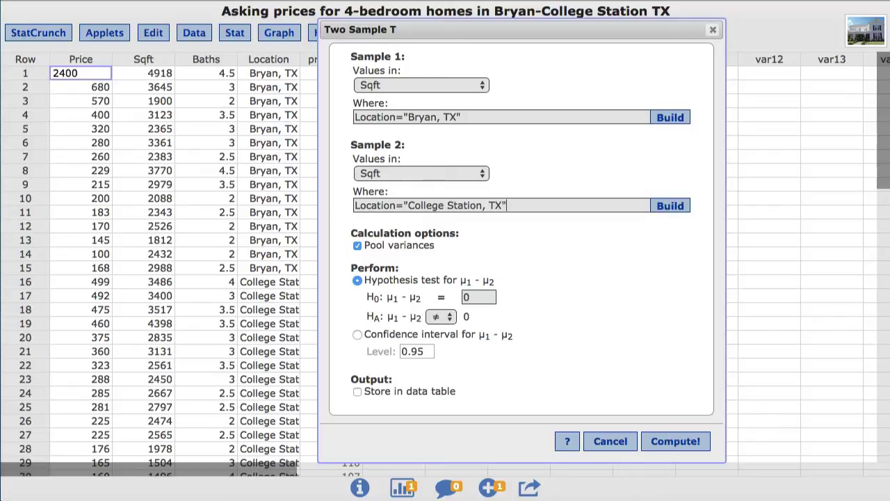
- Compute a 0.99-level confidence interval for the Sqft mean difference: −718.82 to 902.02
{"action": "left_click", "coordinate": [357, 335]}
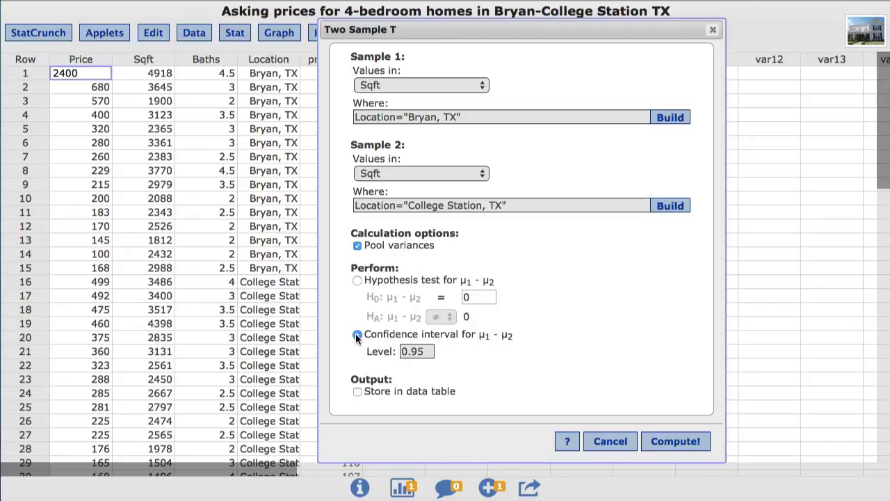
{"action": "left_click", "coordinate": [356, 334]}
{"action": "key", "text": "BackSpace"}
{"action": "type", "text": "9"}
{"action": "left_click", "coordinate": [673, 442]}
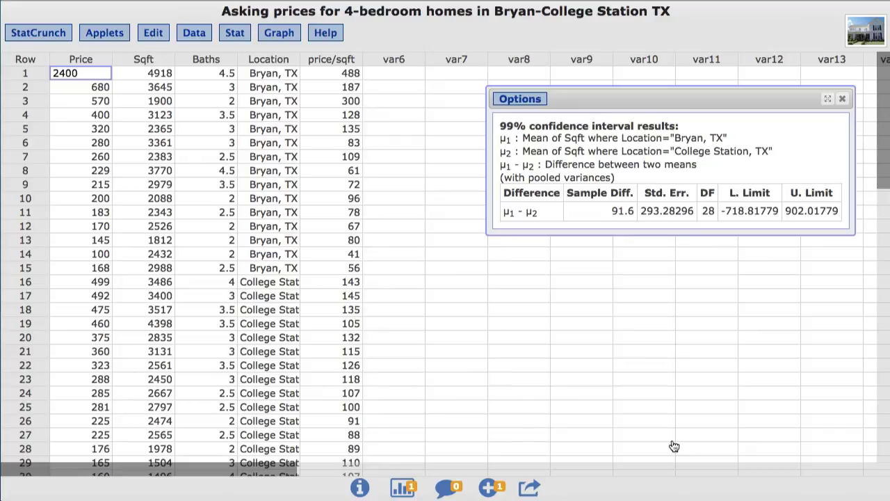
- Recompute the interval with Store in data table enabled, adding Difference through U. Limit columns
{"action": "left_click", "coordinate": [523, 100]}
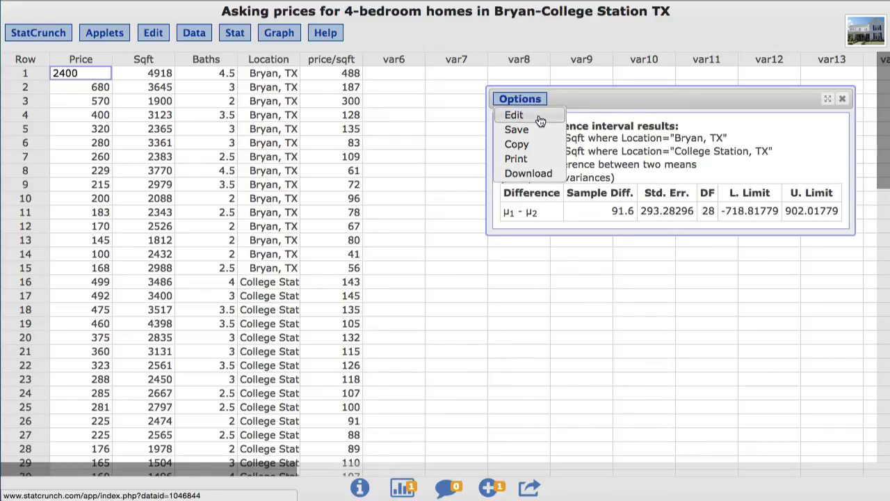
{"action": "left_click", "coordinate": [541, 118]}
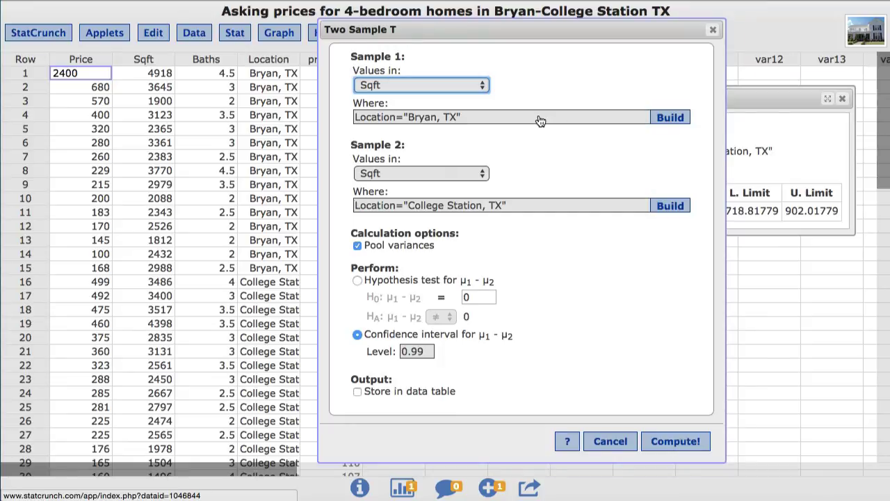
{"action": "left_click", "coordinate": [357, 391]}
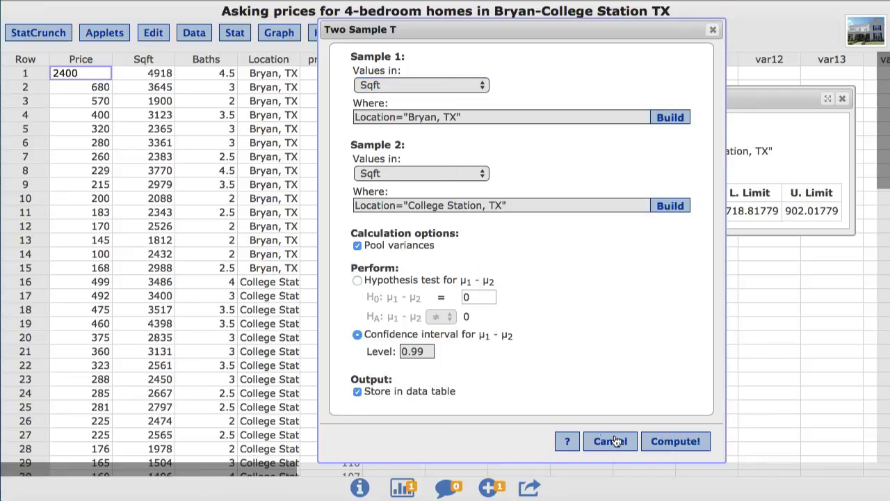
{"action": "left_click", "coordinate": [674, 442]}
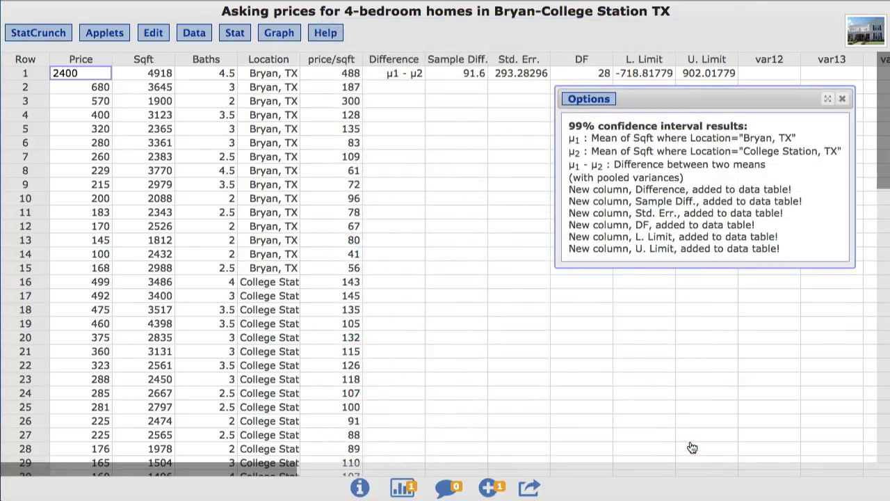